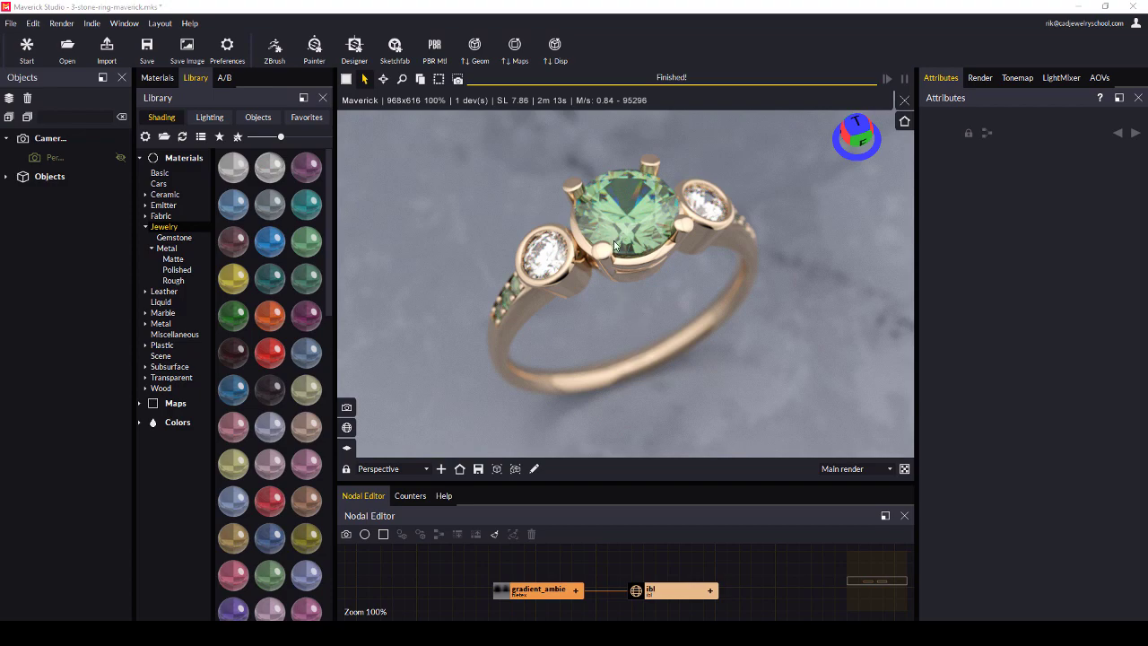
Choose Disable global DOF from the viewport's right-click Misc options.
right_click(527, 200)
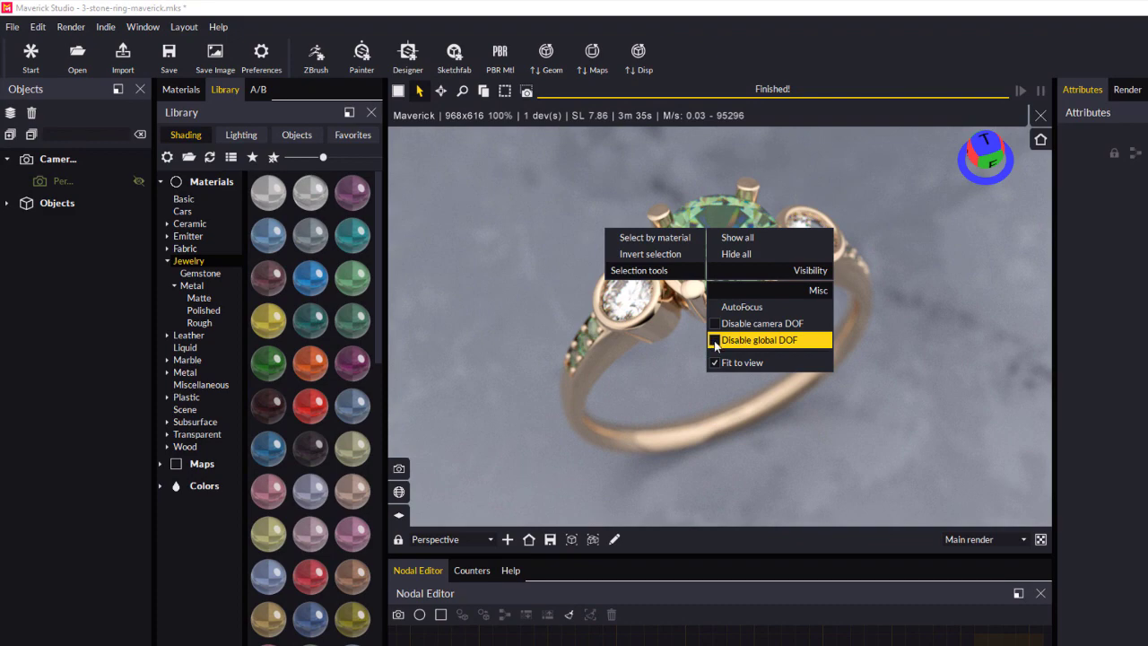
left_click(715, 342)
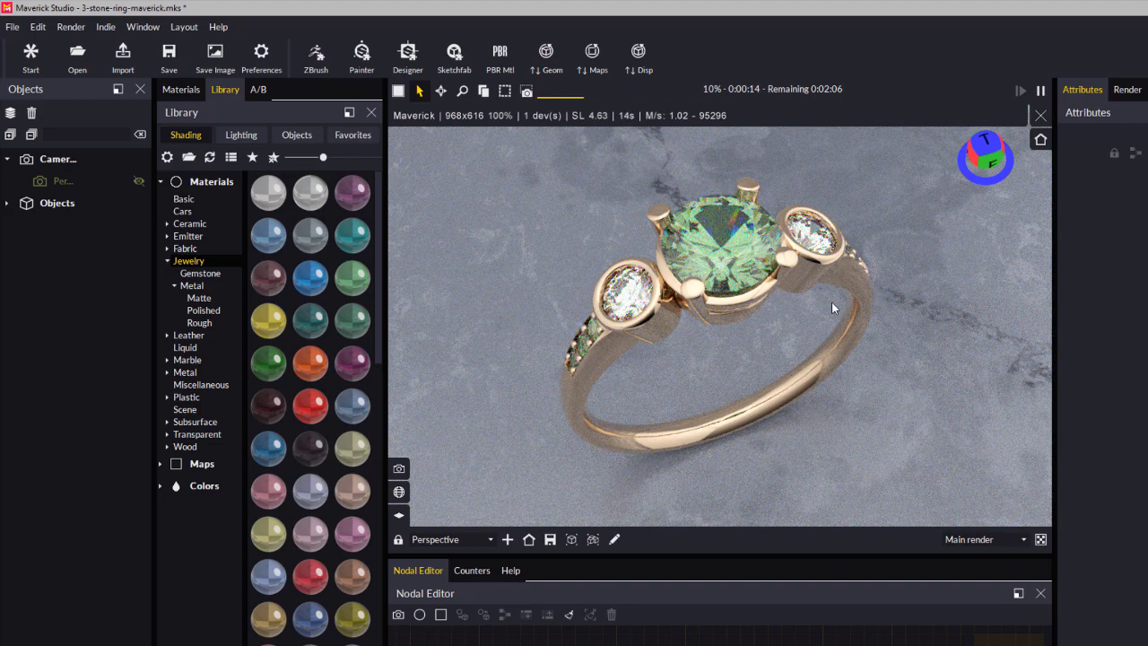
Browse the Render tab's resolution presets, leaving Fit to view (full area) selected.
left_click(1127, 89)
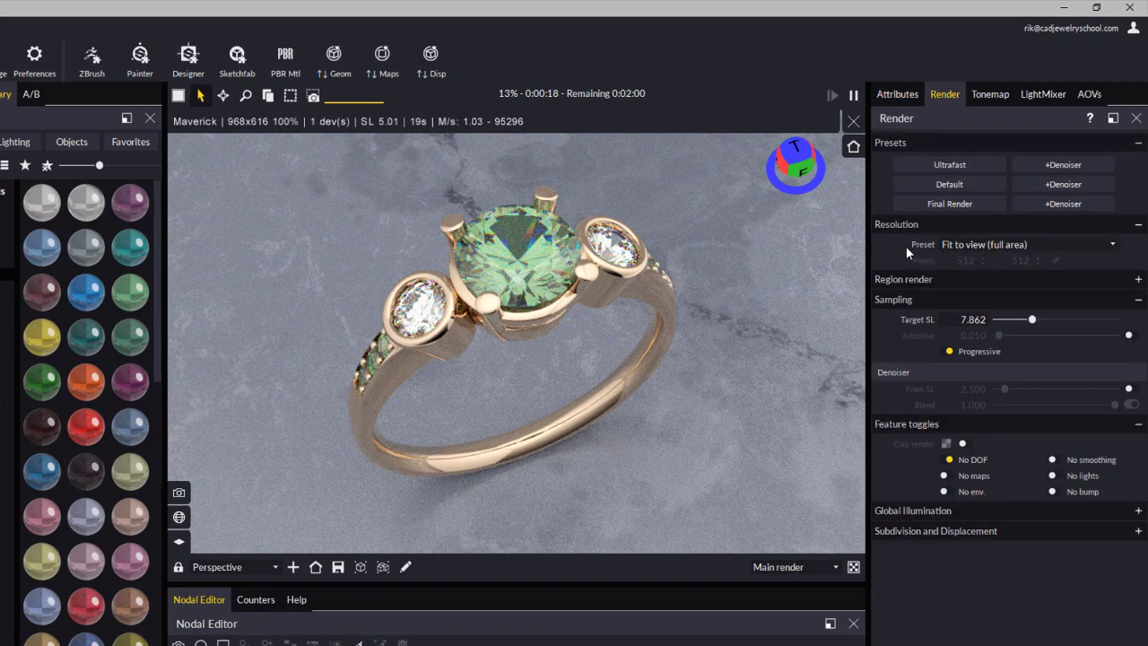
left_click(1003, 247)
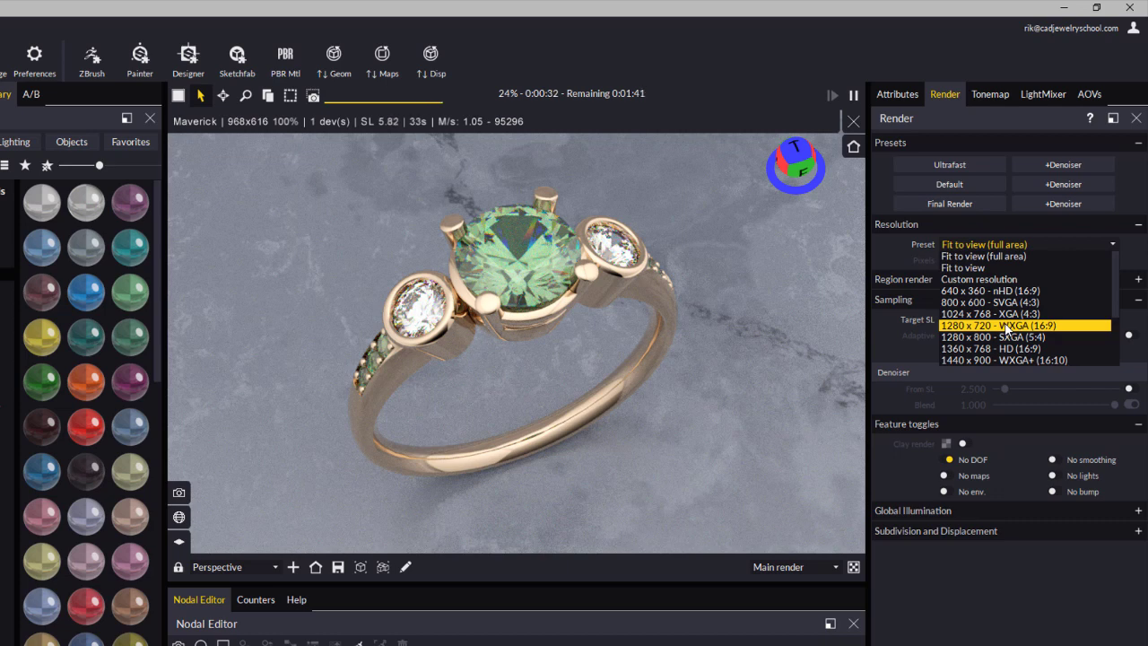
scroll(1002, 331, "down", 2)
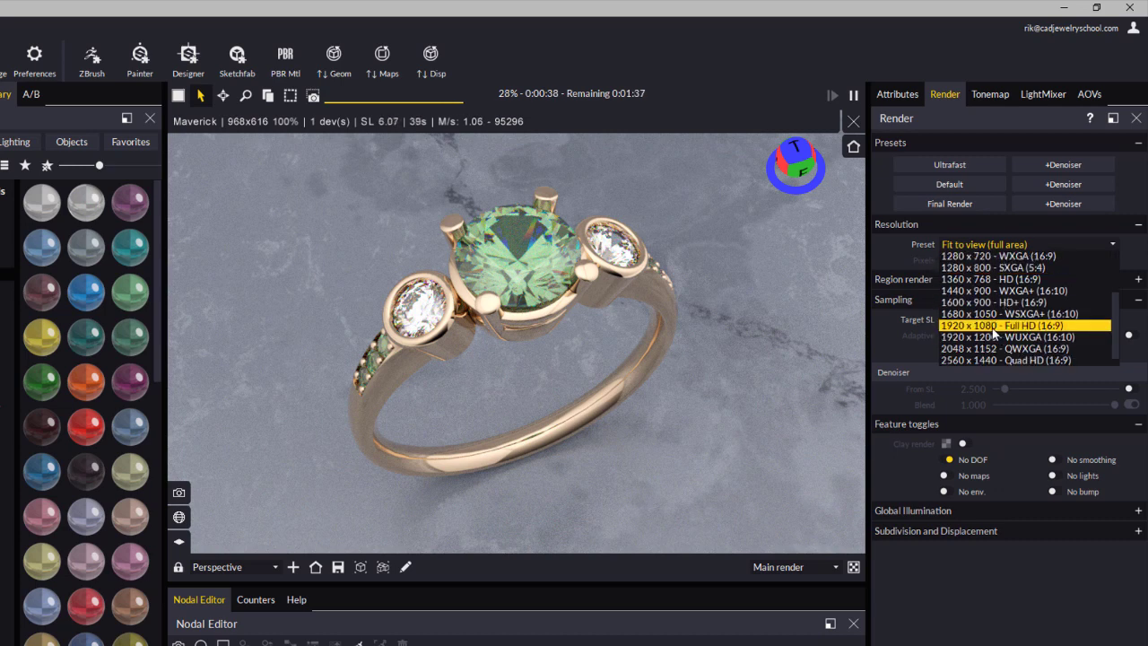
scroll(993, 334, "up", 1)
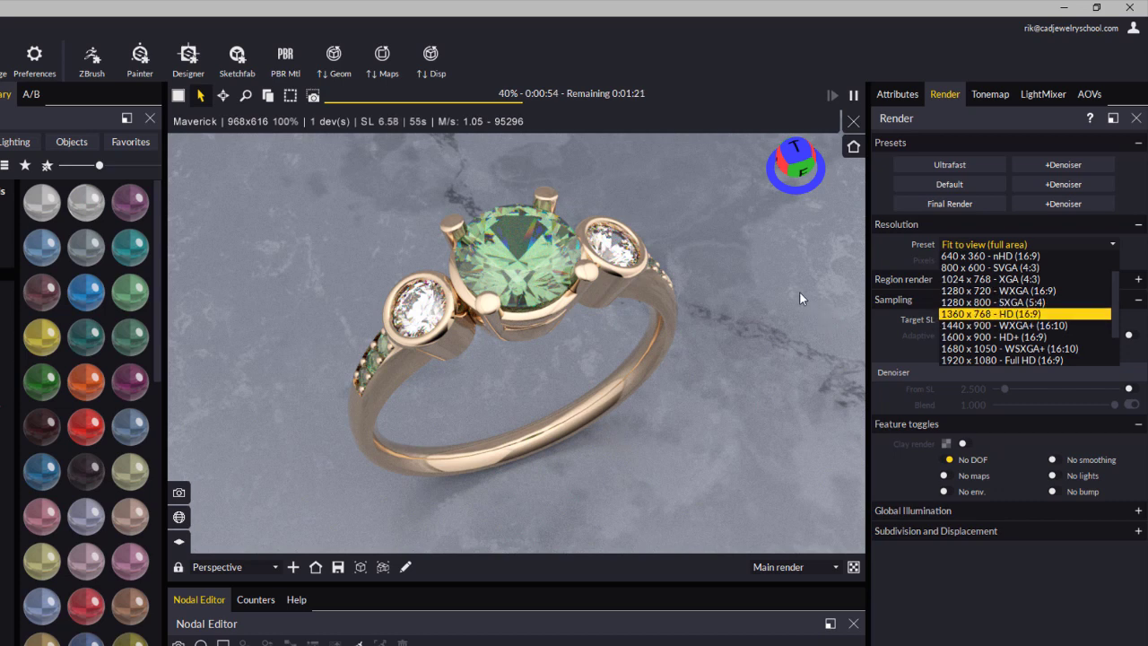
left_click(888, 250)
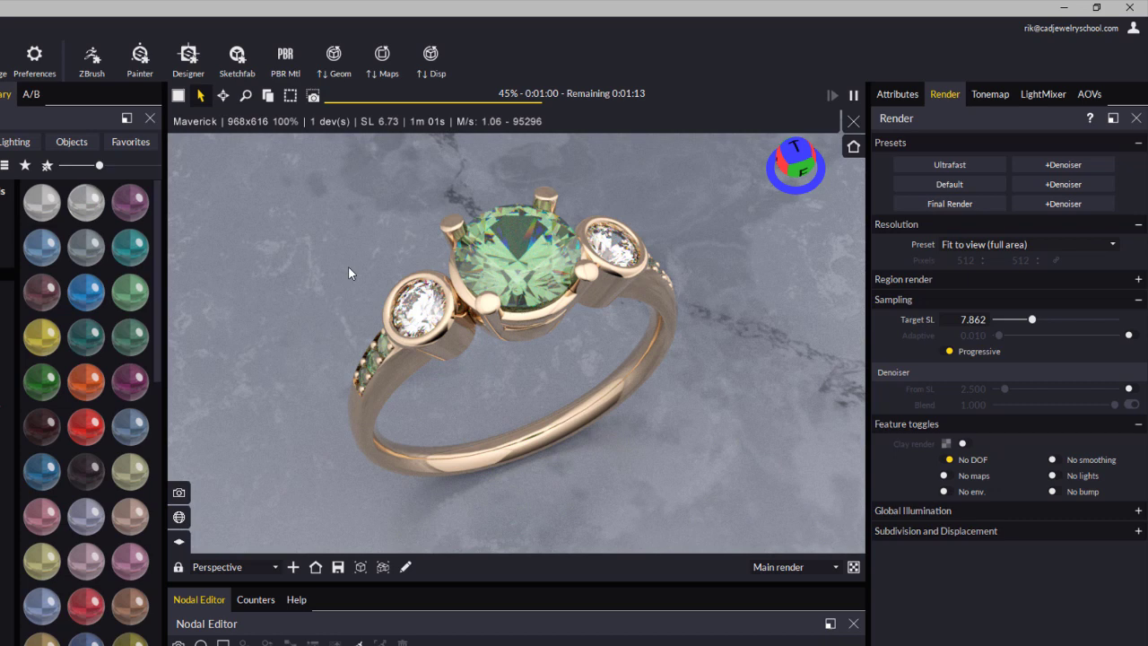
Enable object region render on the box-selected ring, then clear the selection.
left_click_drag(300, 175, 736, 536)
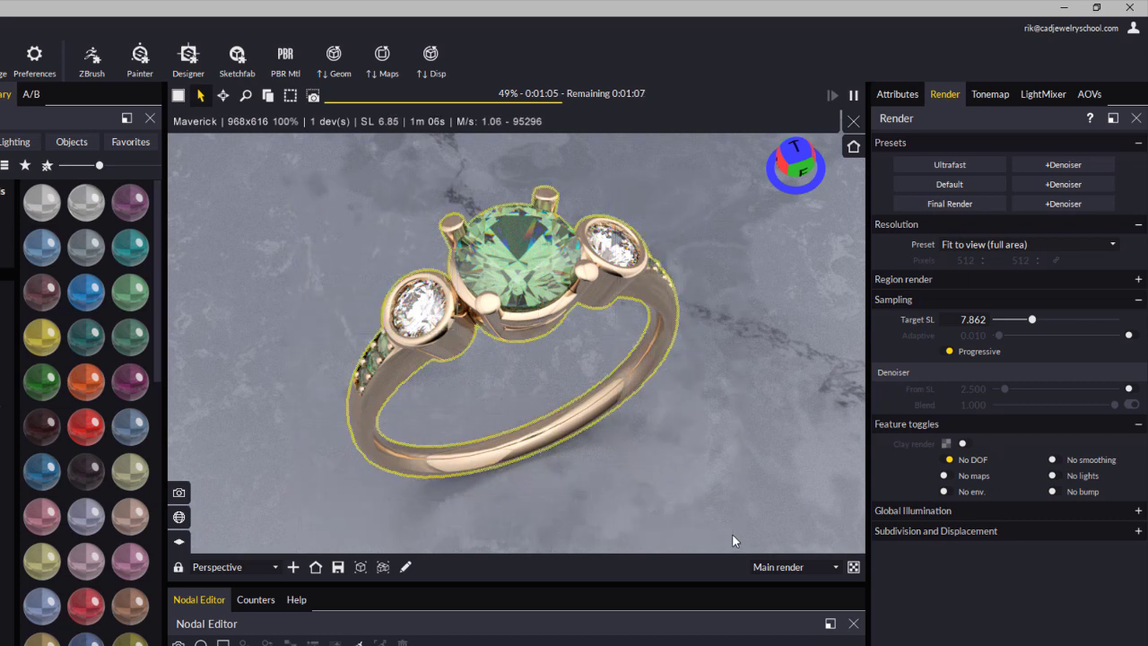
left_click(514, 473)
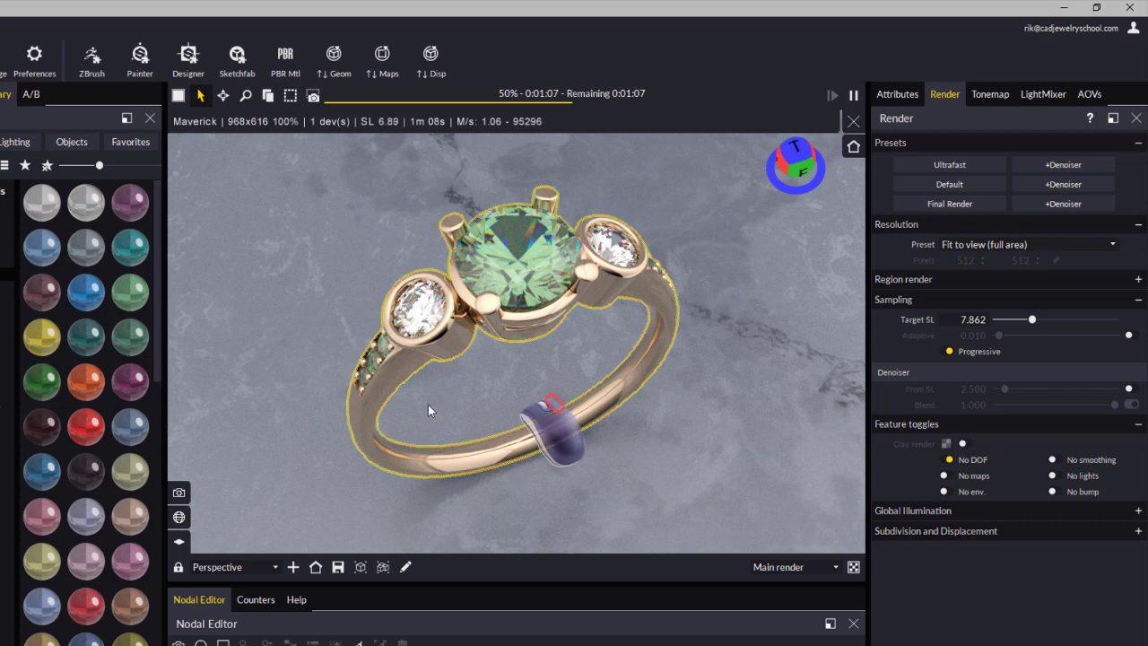
right_click(401, 320)
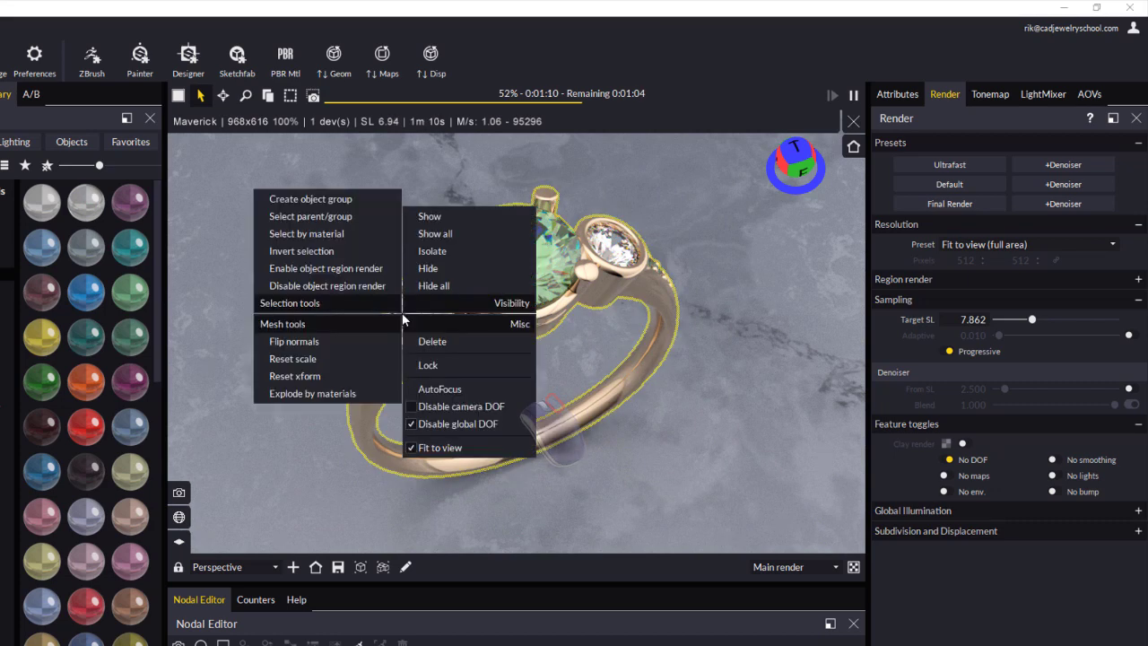
left_click(358, 273)
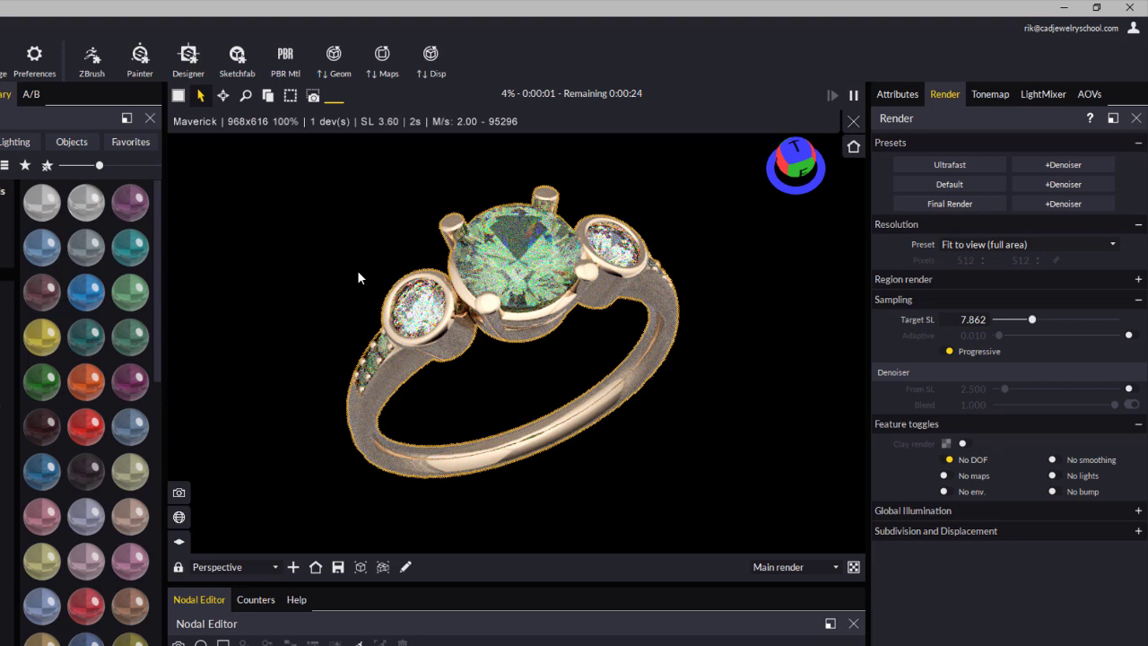
left_click(299, 235)
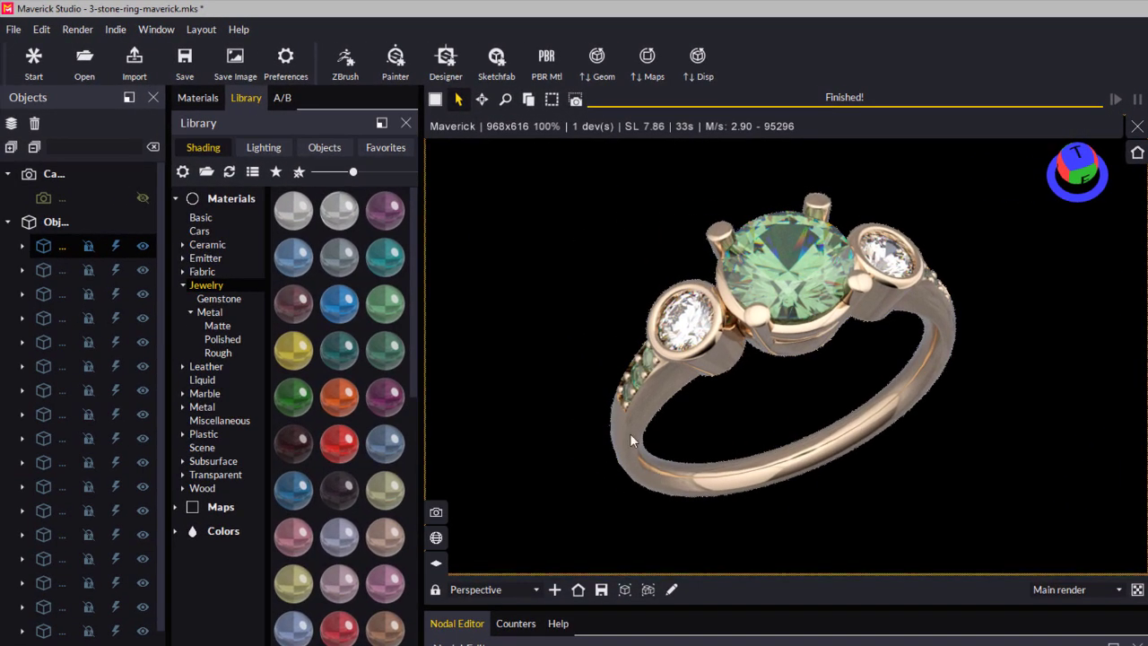
Save the render as mav-test1.png on the Desktop in png format with Embed alpha enabled.
left_click(235, 65)
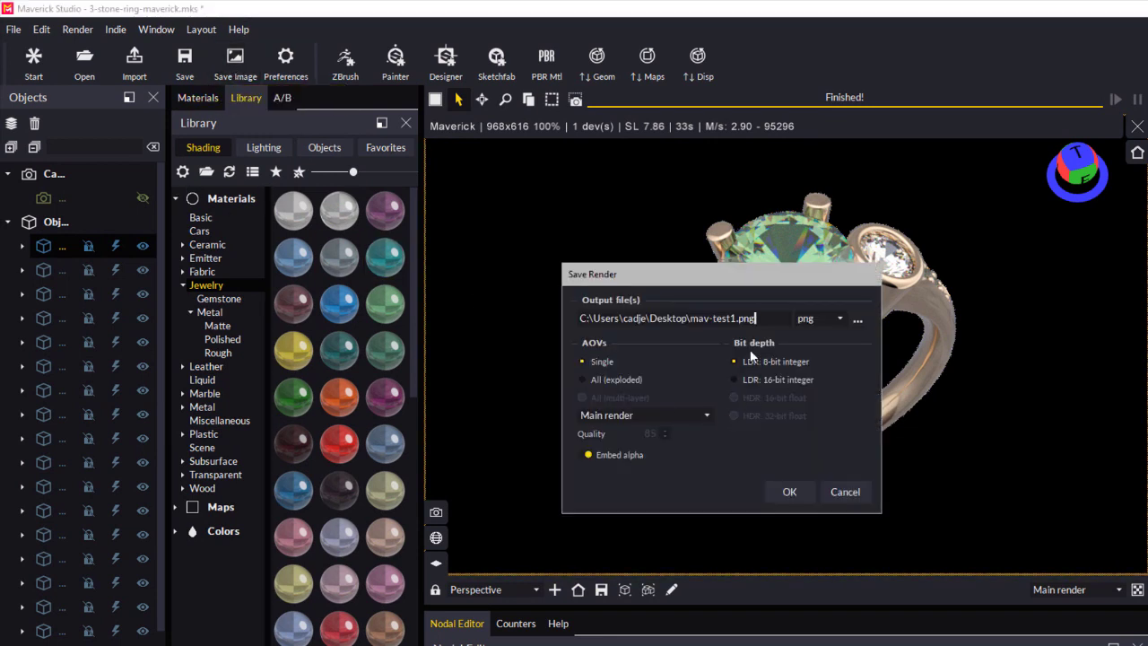
key("Left")
left_click(839, 320)
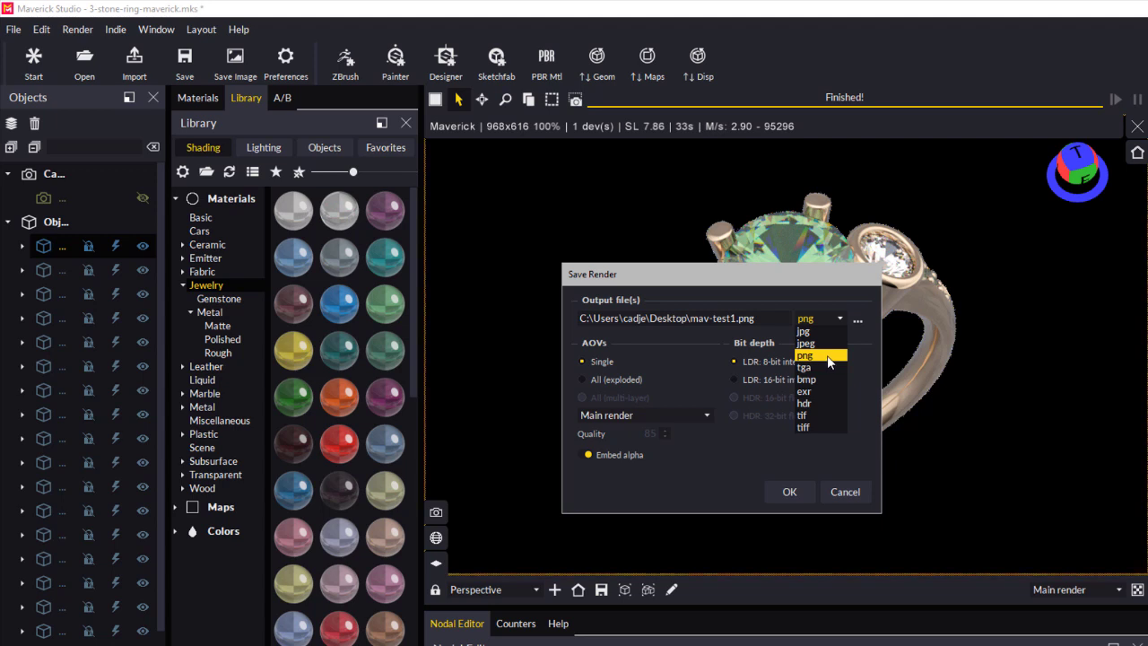
left_click(826, 356)
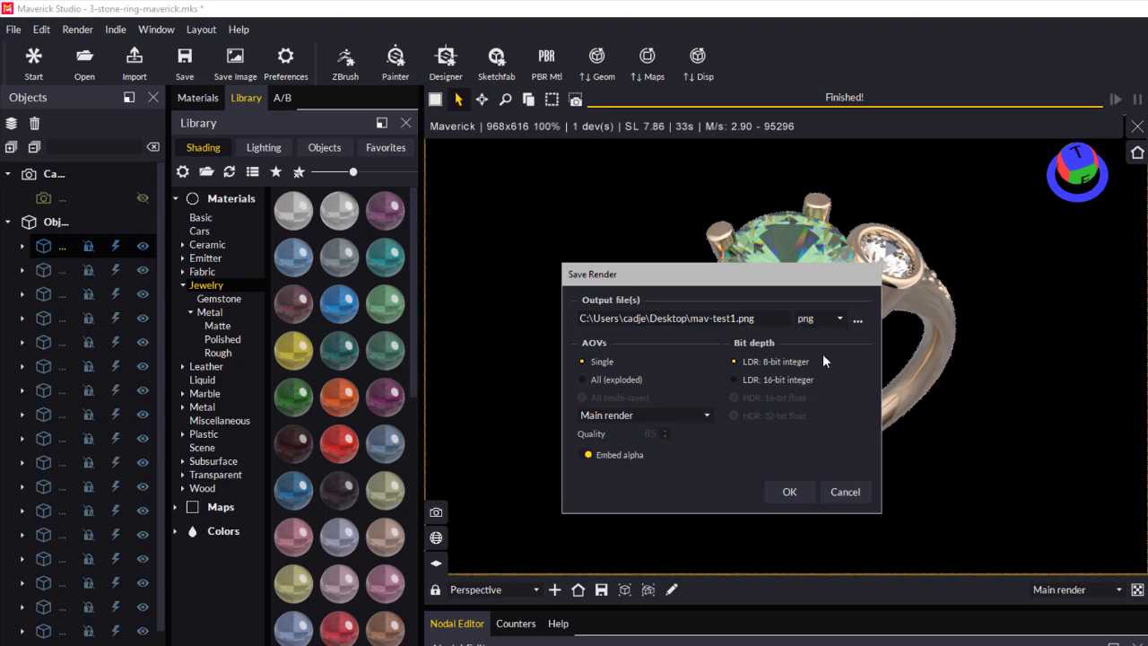
left_click(736, 319)
left_click(786, 495)
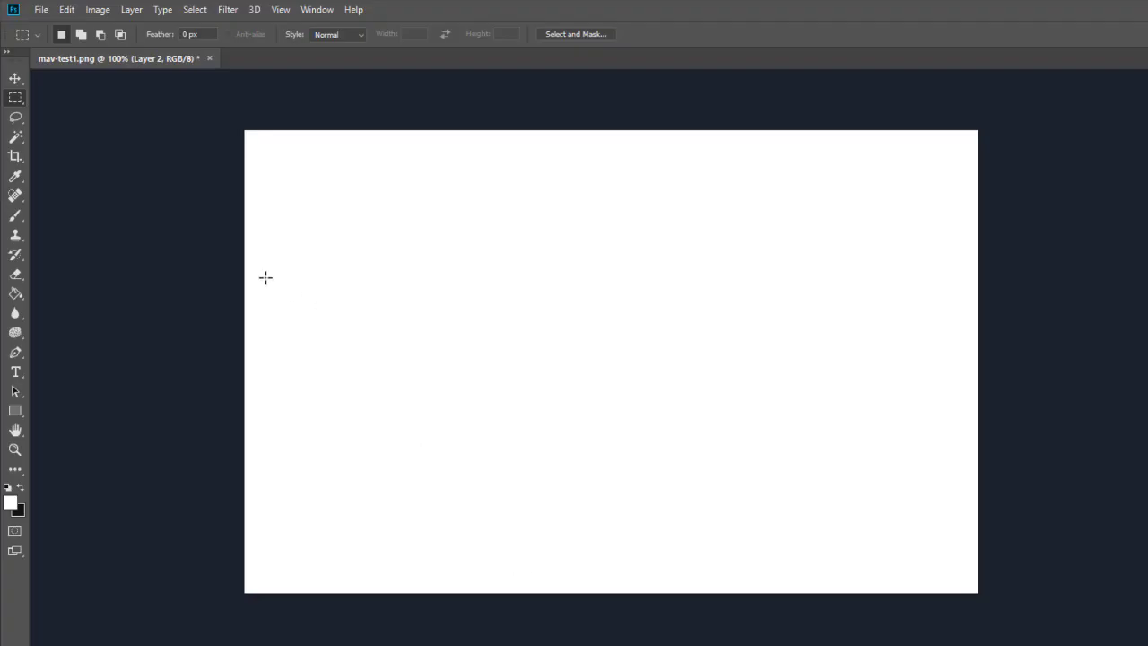
Open mav-test1.png from the Desktop through File > Open.
left_click(41, 9)
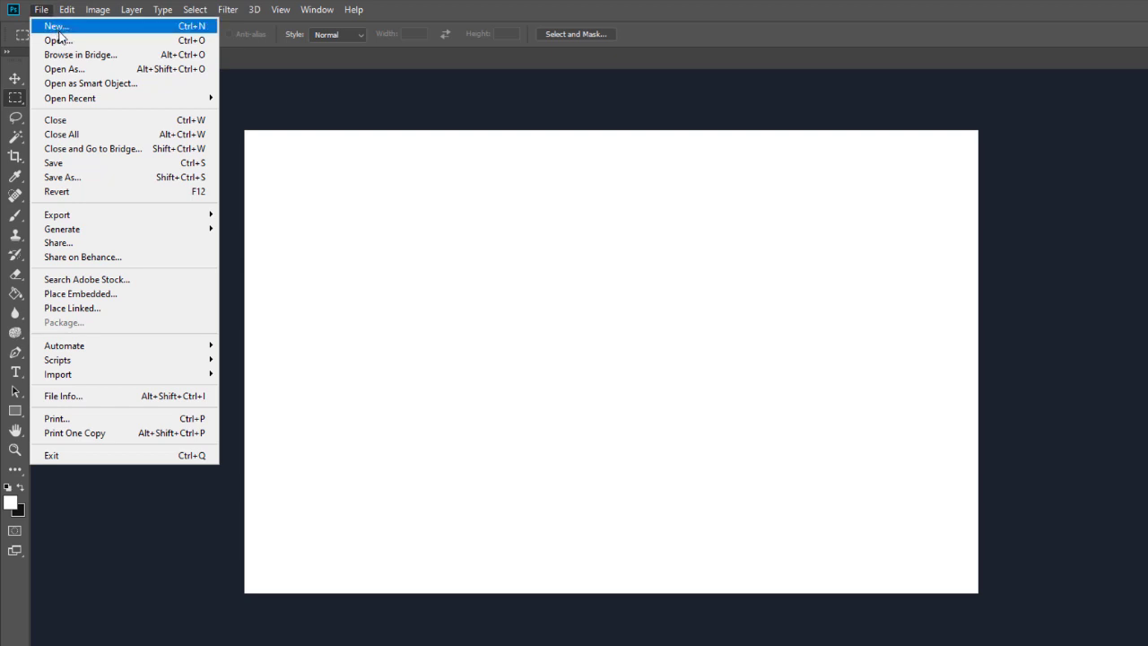
left_click(59, 41)
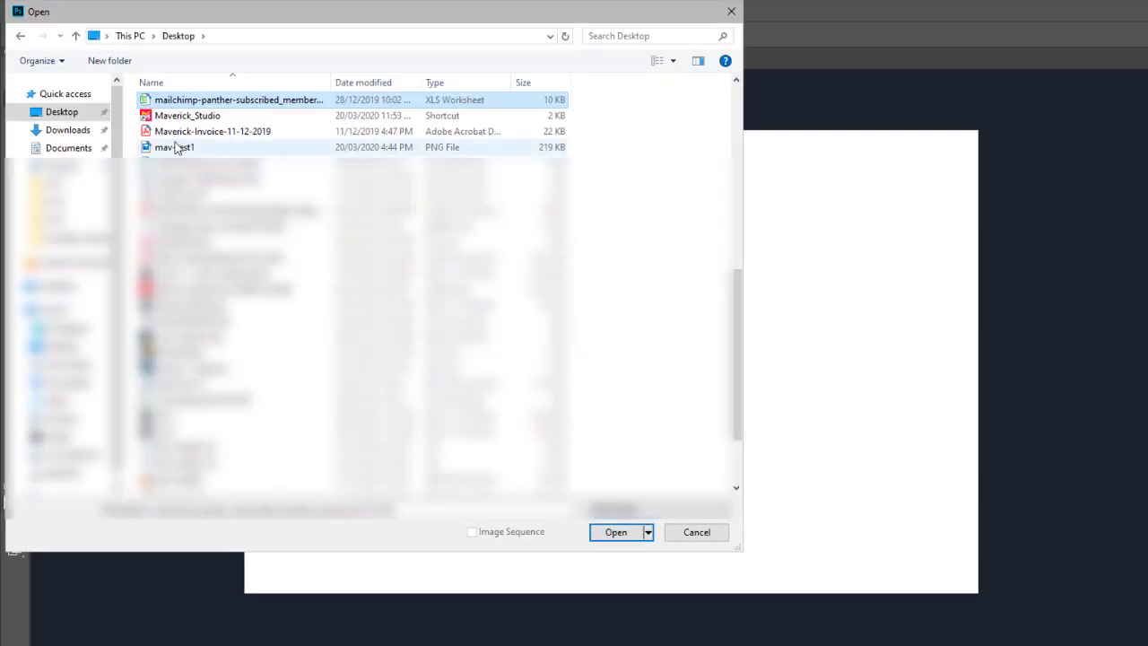
left_click(177, 147)
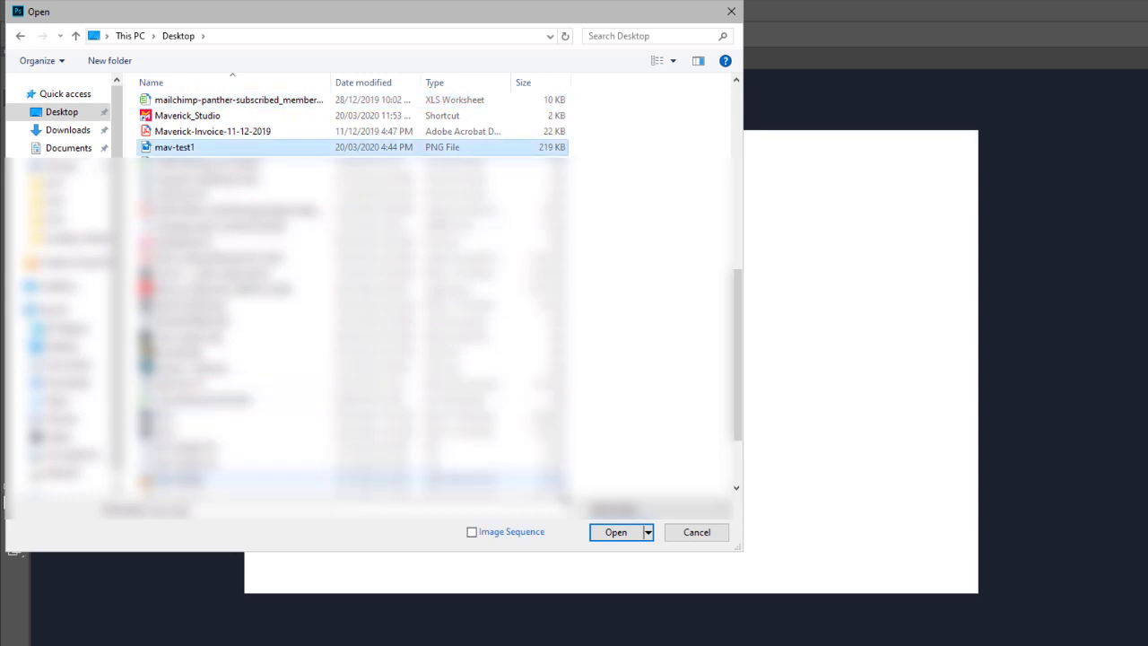
left_click(618, 535)
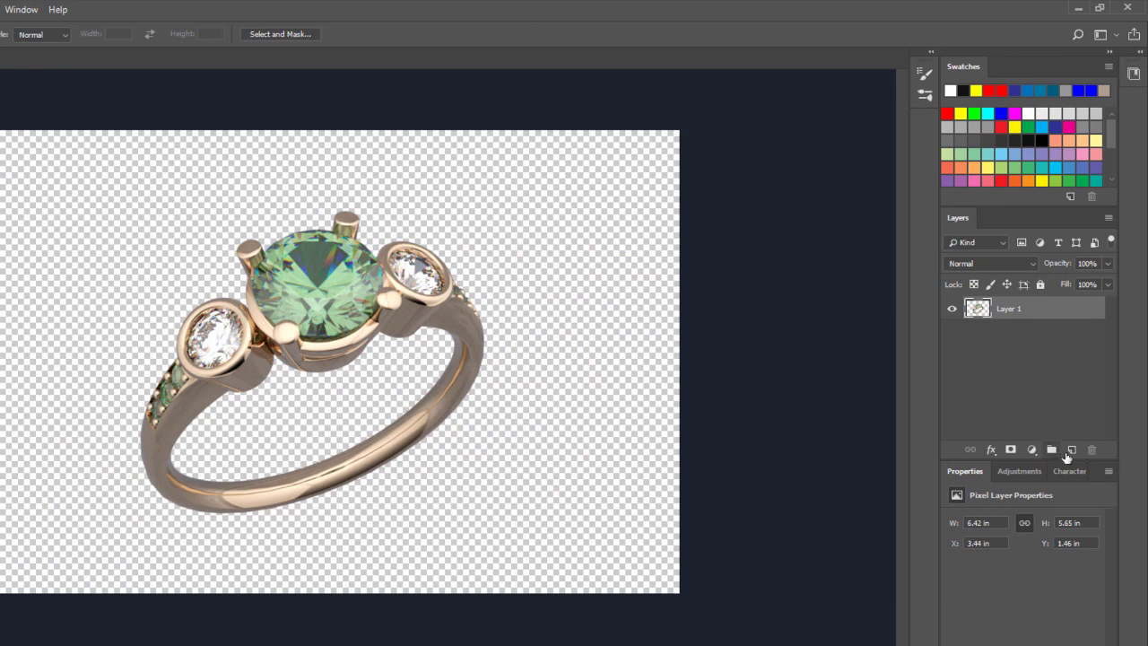
Create Layer 2 beneath Layer 1 and fill it white with the Paint Bucket.
left_click(1070, 449)
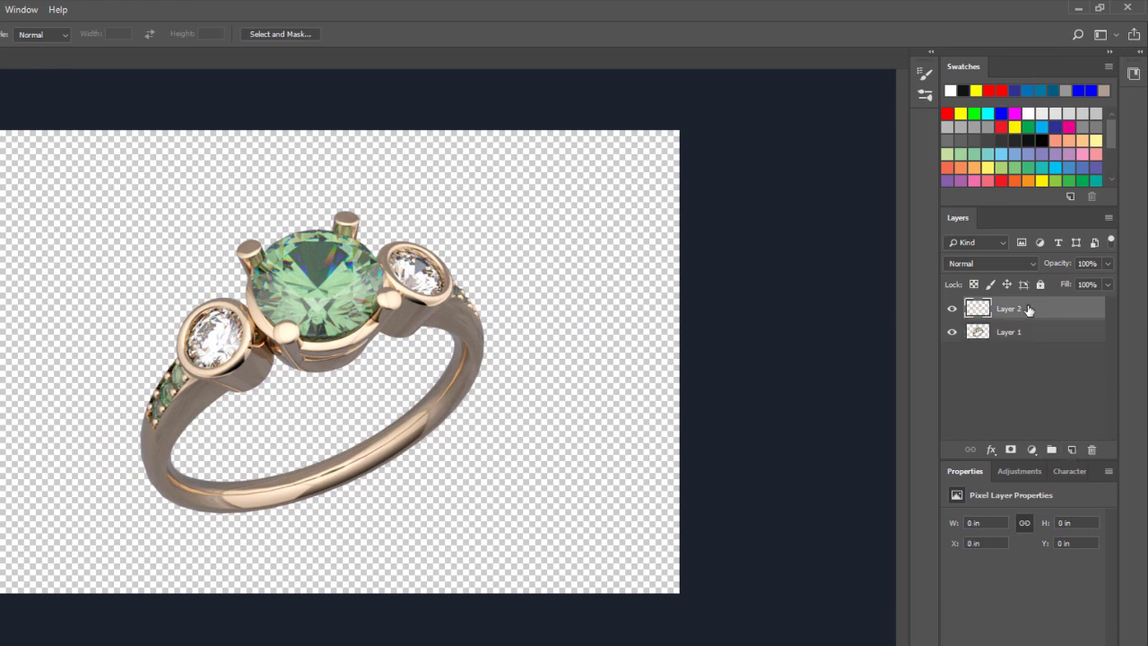
left_click_drag(1029, 309, 1034, 352)
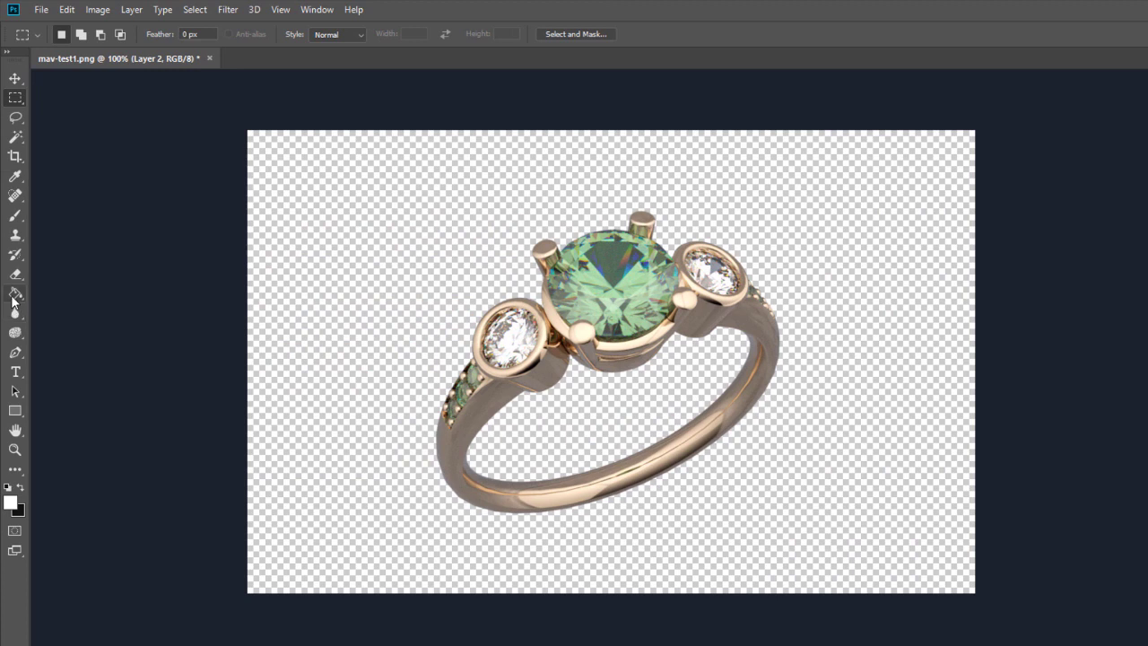
left_click(15, 293)
left_click(372, 271)
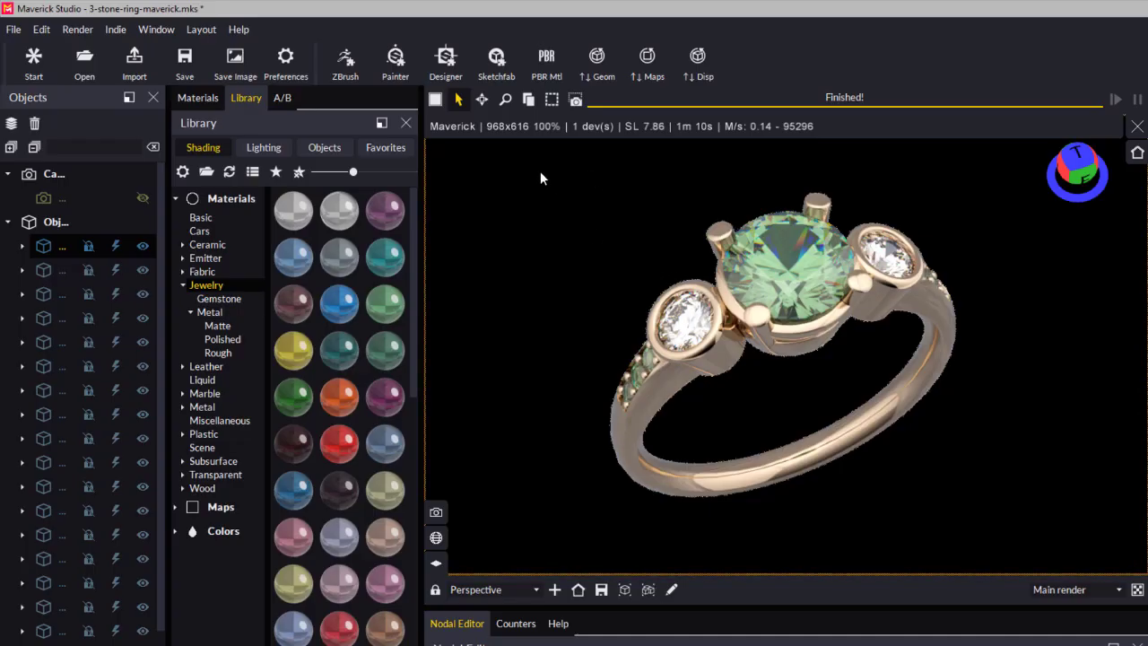
Choose Disable object region render on the box-selected ring, then clear the selection.
left_click_drag(539, 177, 1015, 558)
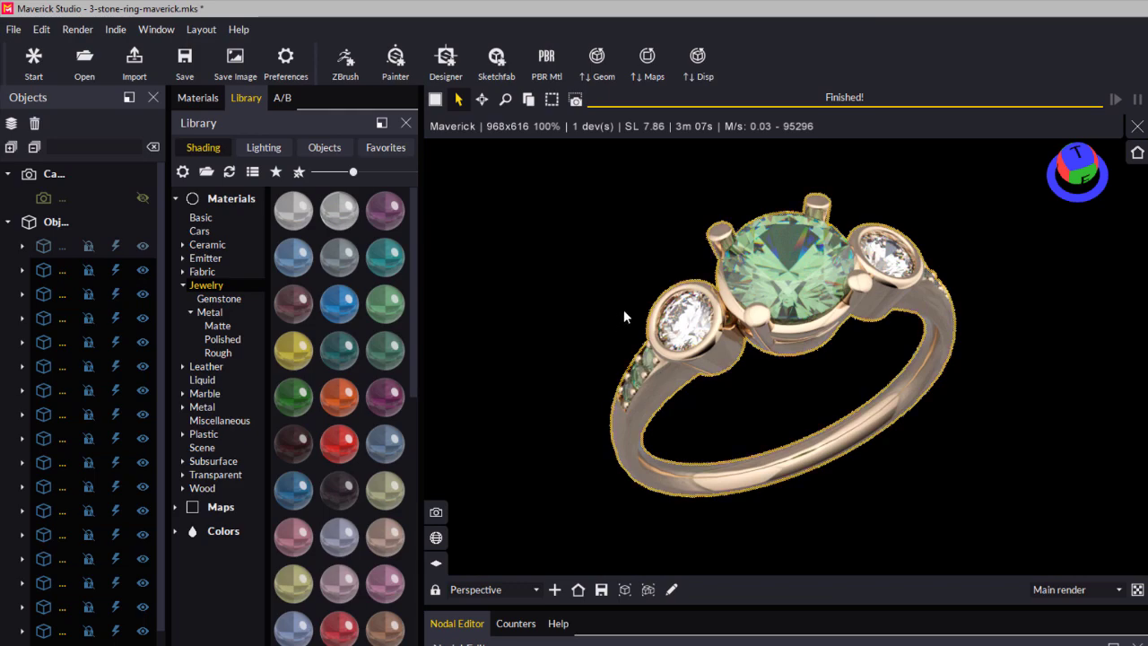
right_click(694, 314)
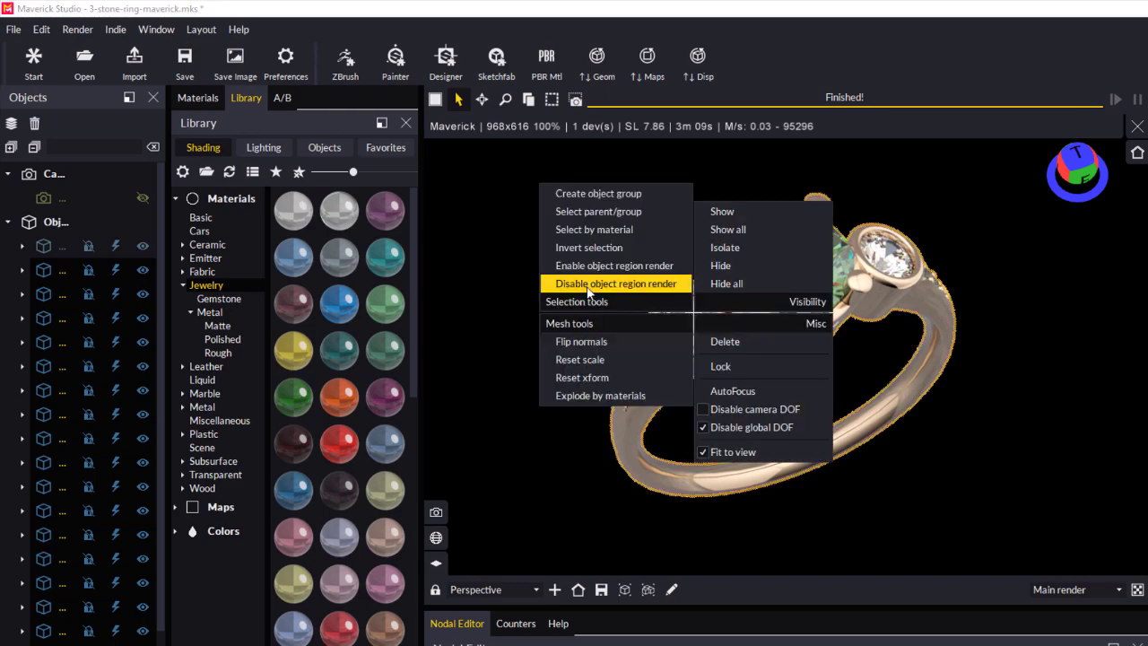
left_click(641, 284)
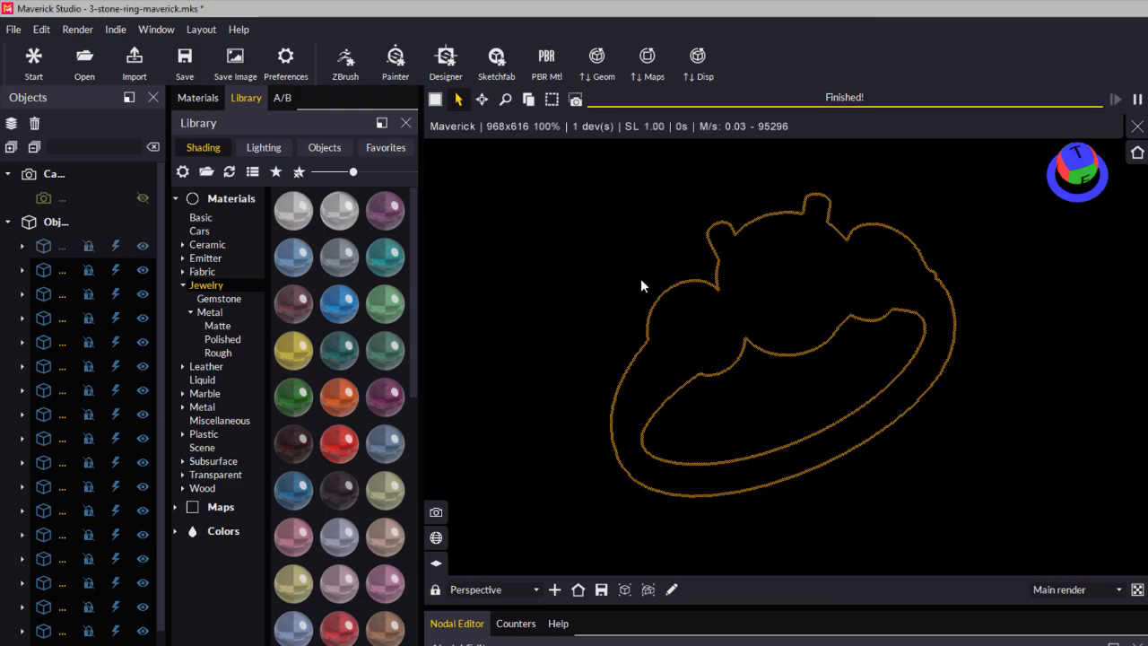
left_click(574, 264)
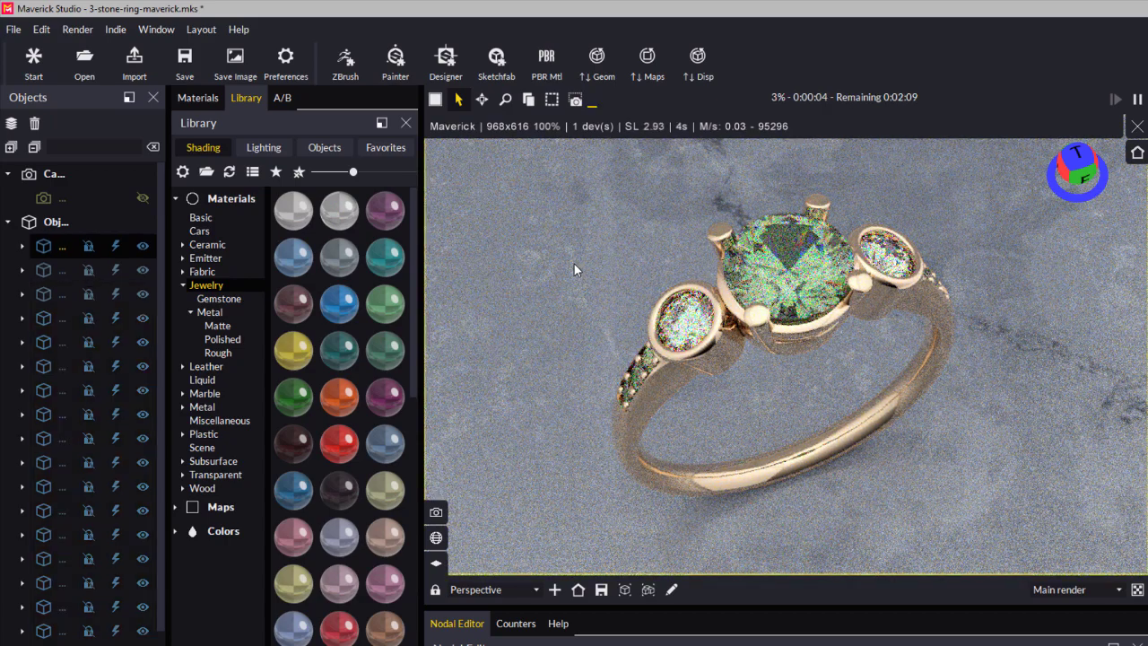